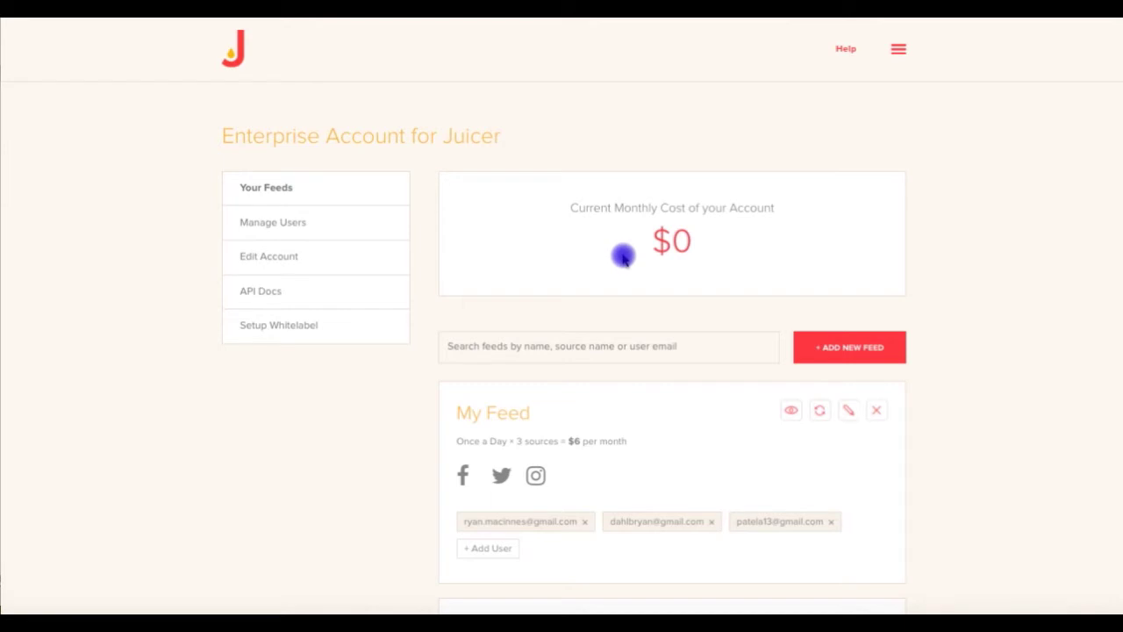
Step: Look through the enterprise account's feeds with their update frequencies, sources, monthly prices and assigned users
scroll(623, 257, down, 5)
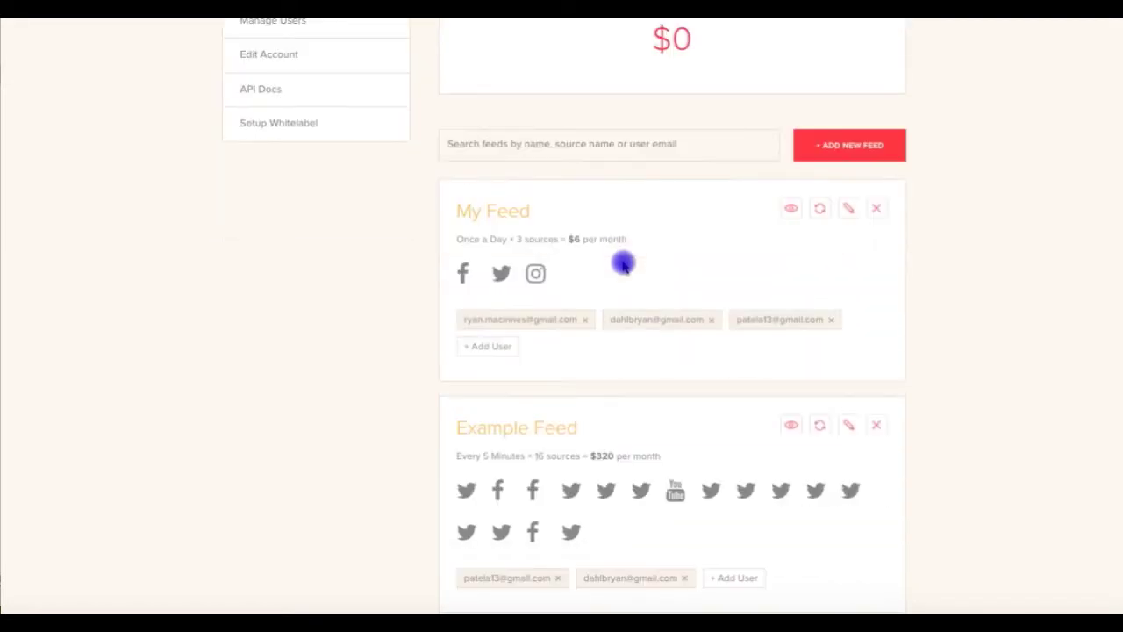
scroll(373, 306, down, 10)
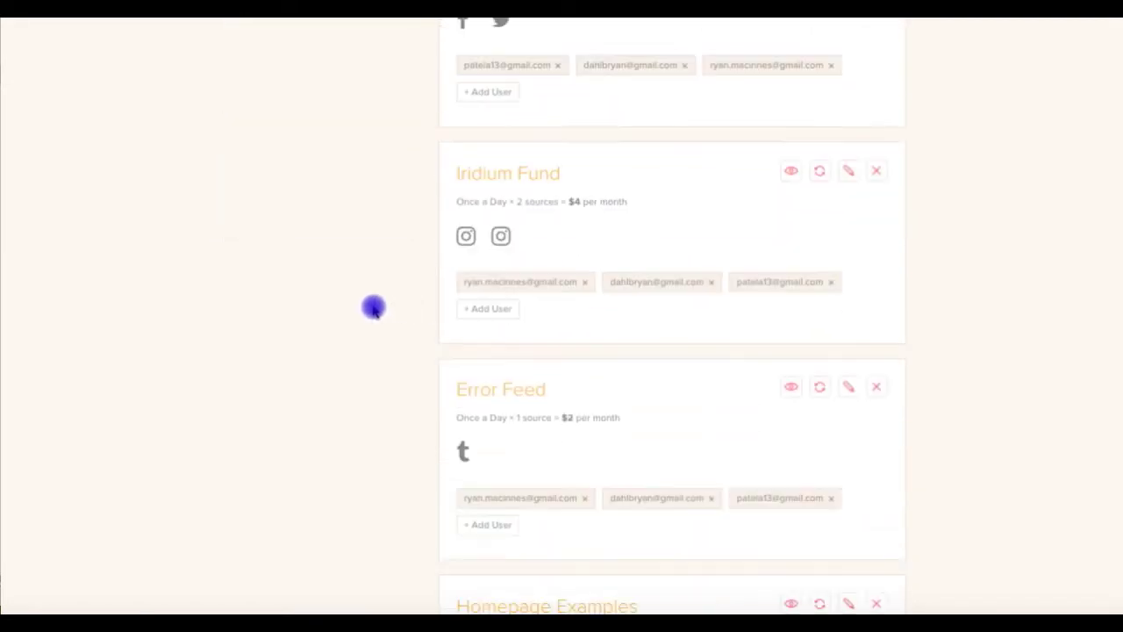
scroll(373, 306, down, 6)
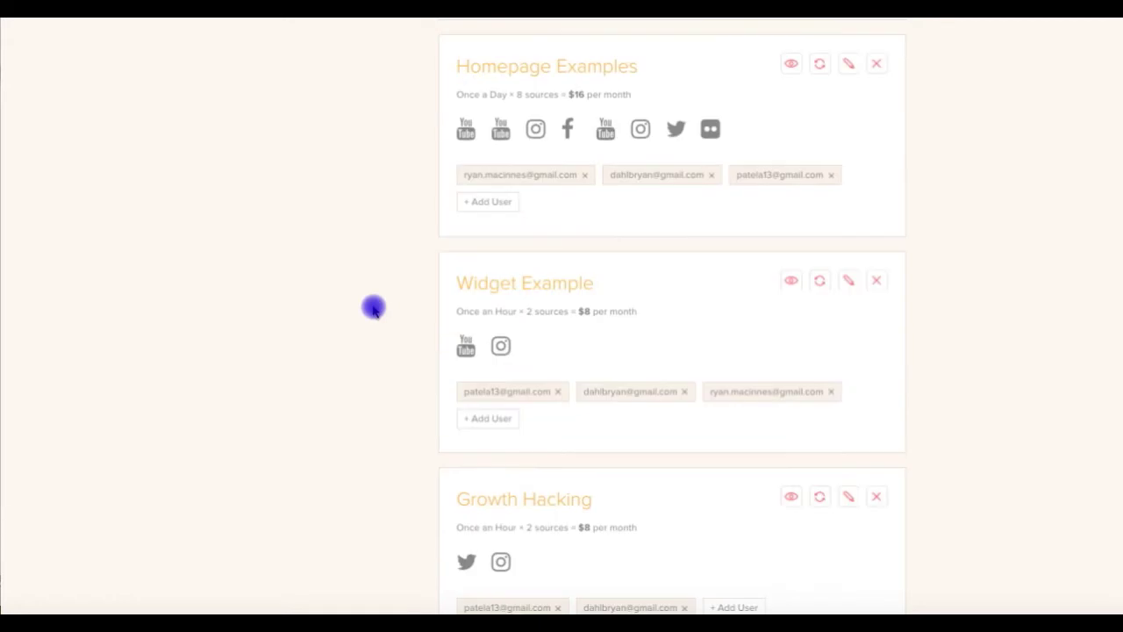
scroll(374, 306, down, 5)
scroll(374, 306, up, 5)
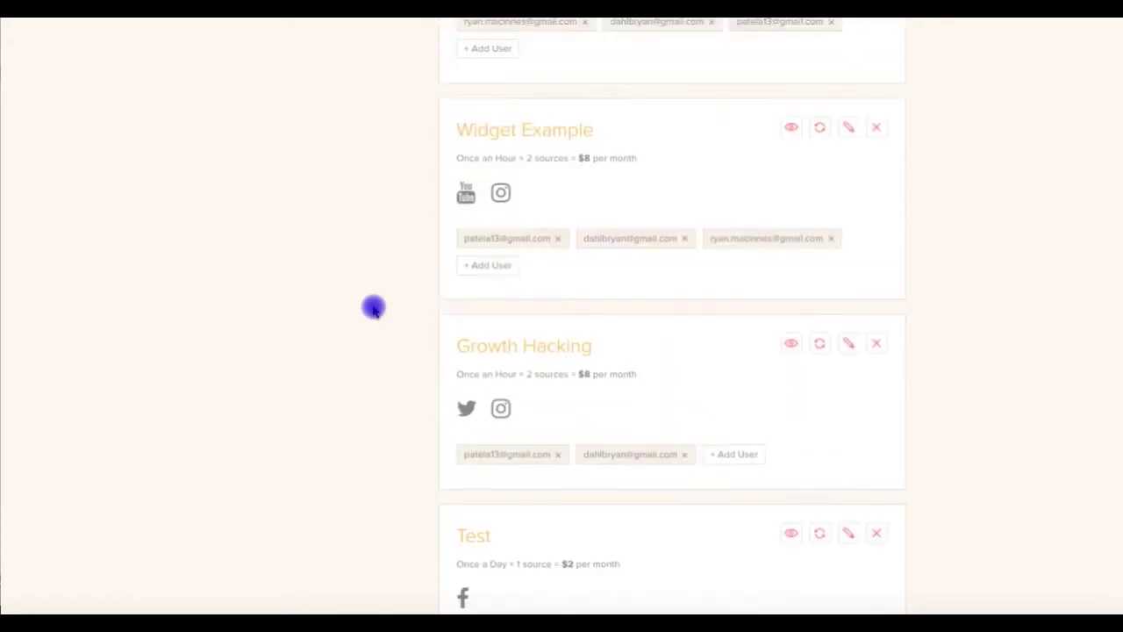
scroll(373, 306, up, 15)
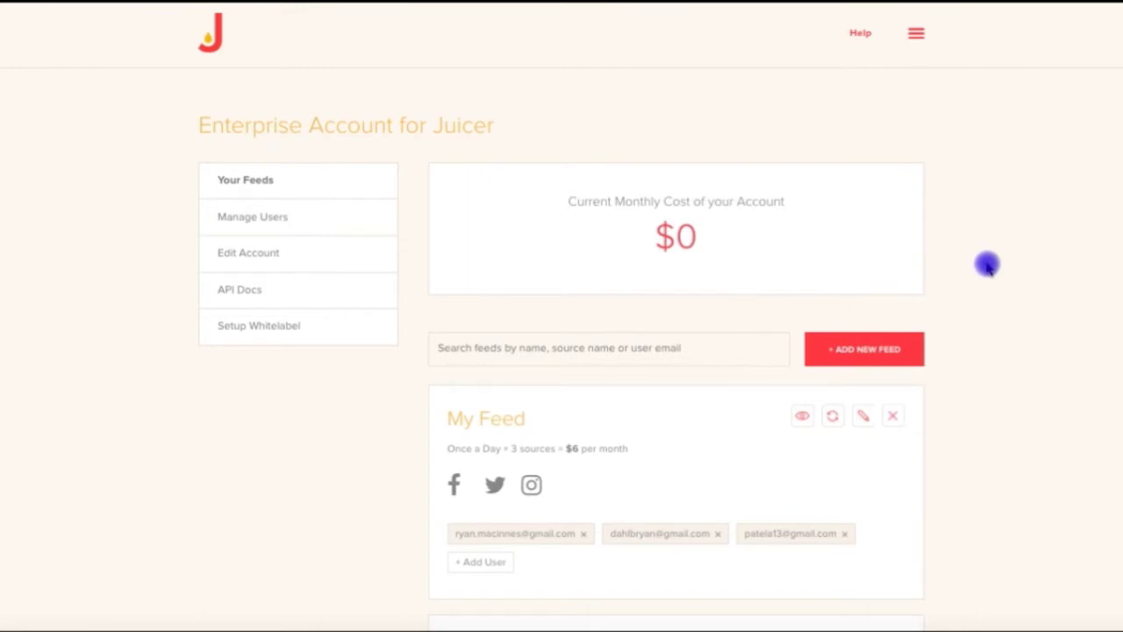
scroll(986, 265, down, 1)
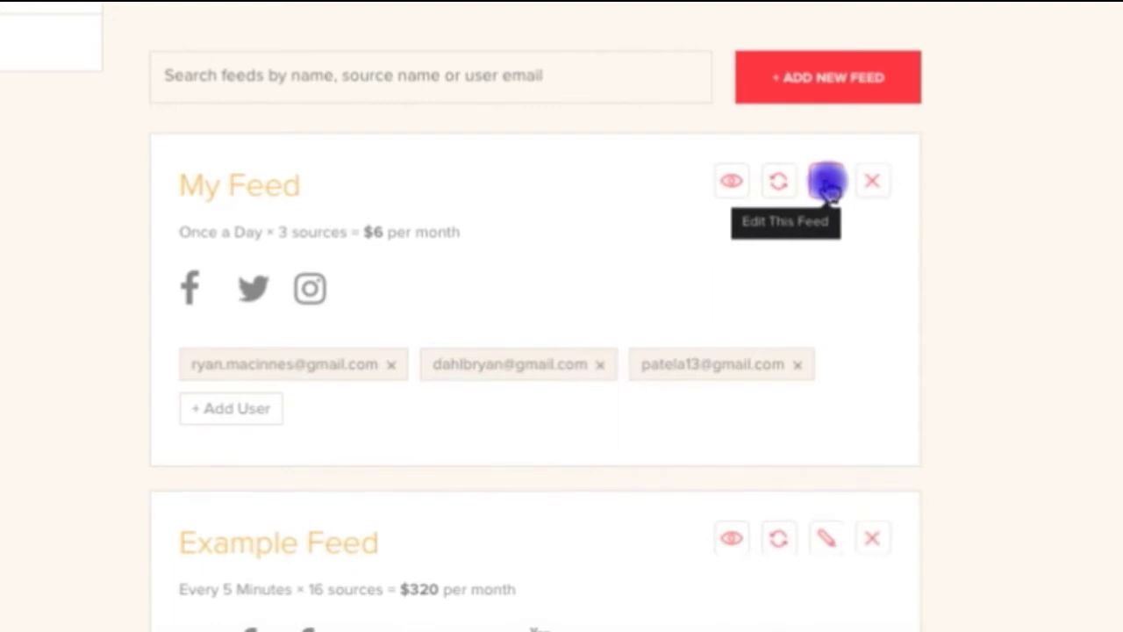
Step: Open My Feed for editing and view the available update frequencies without choosing a different one
click(827, 181)
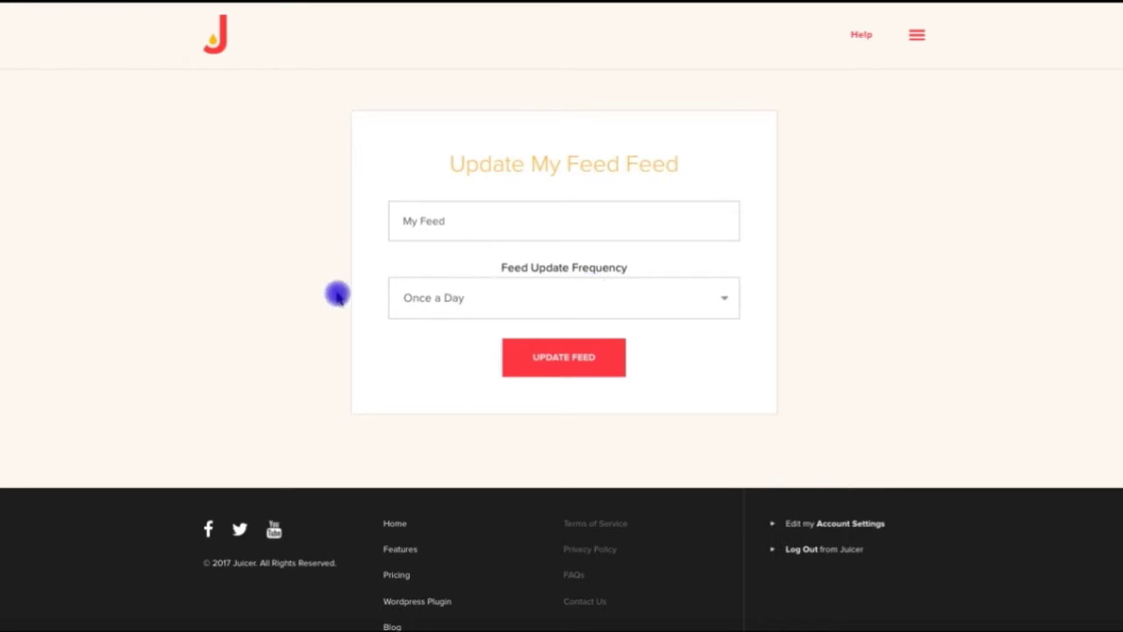
click(527, 298)
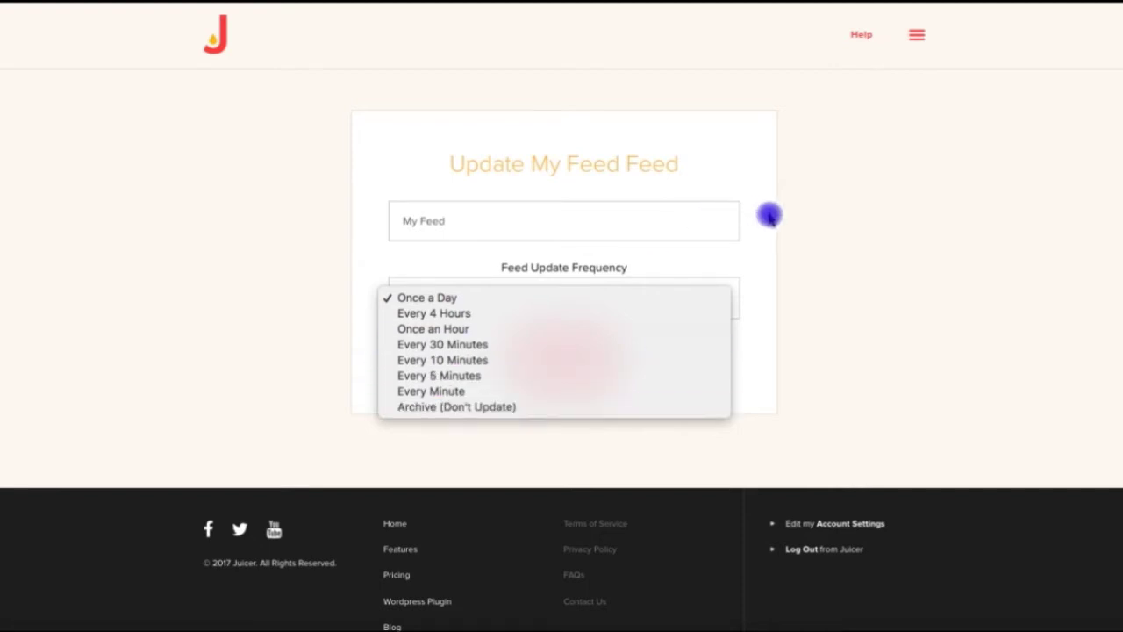
click(771, 213)
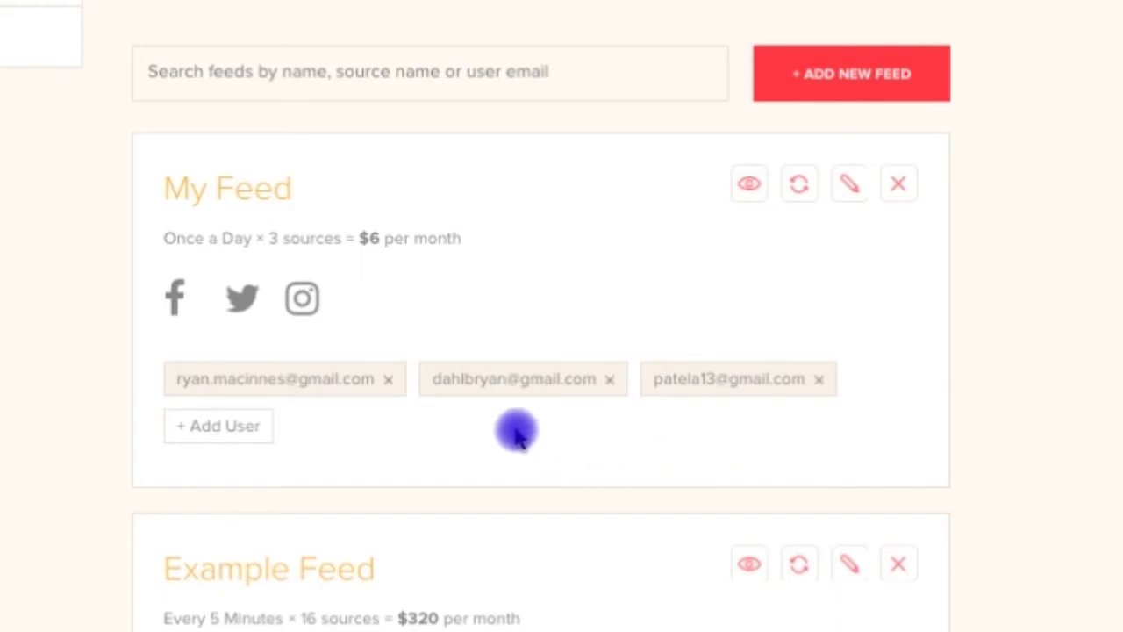
Step: Search the account's feeds for "test", look over the matches and clear the search
scroll(536, 396, up, 3)
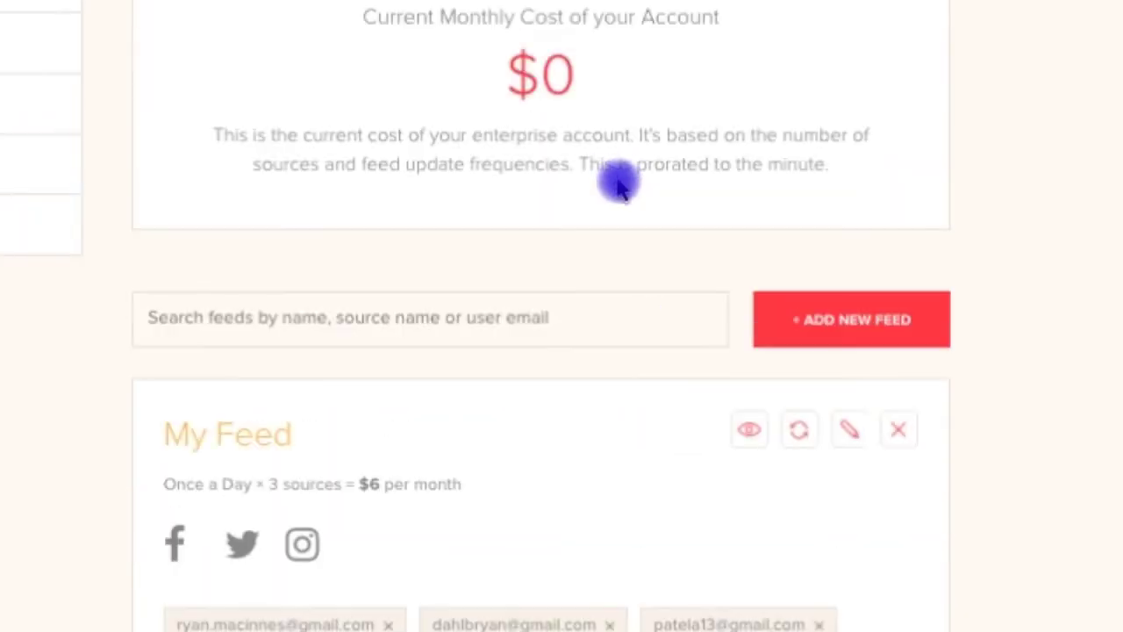
click(467, 272)
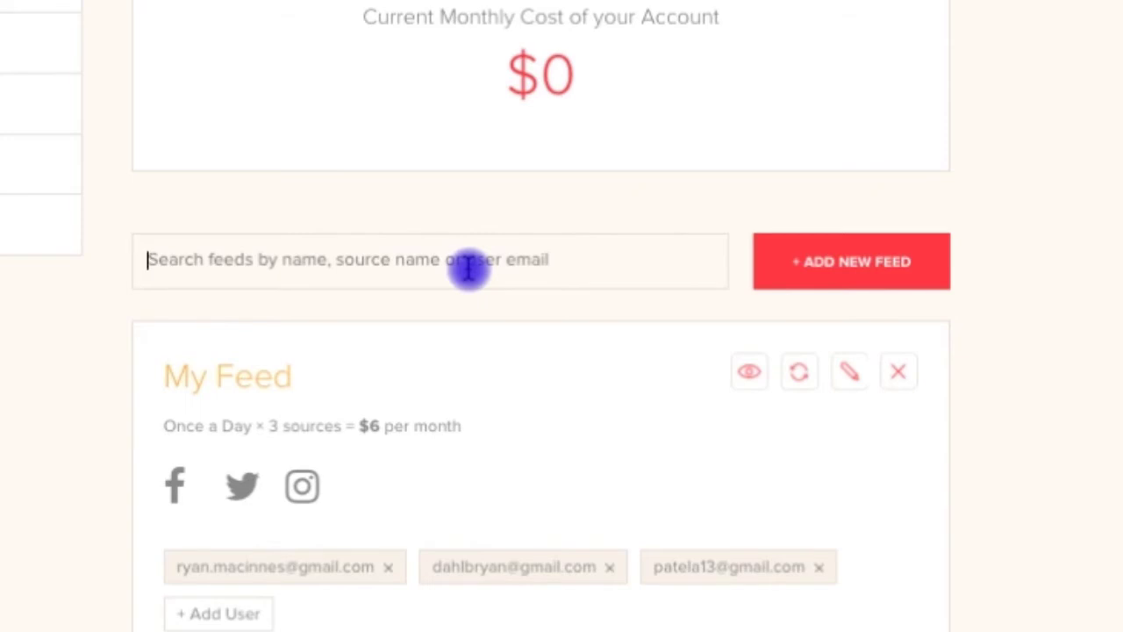
text(test)
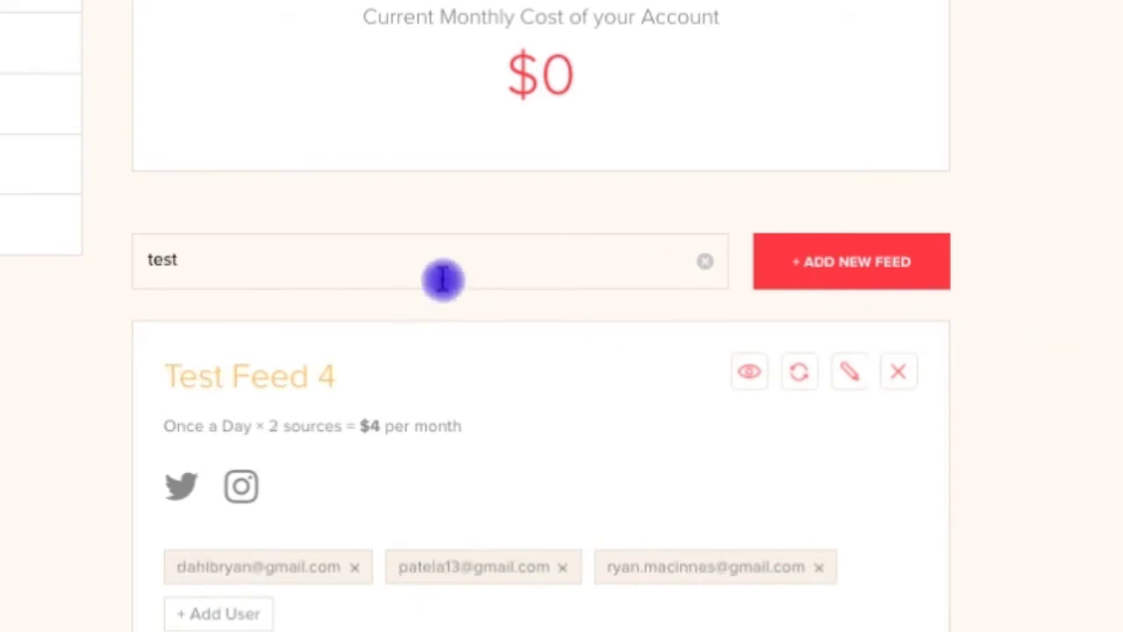
scroll(426, 281, down, 5)
scroll(95, 303, up, 5)
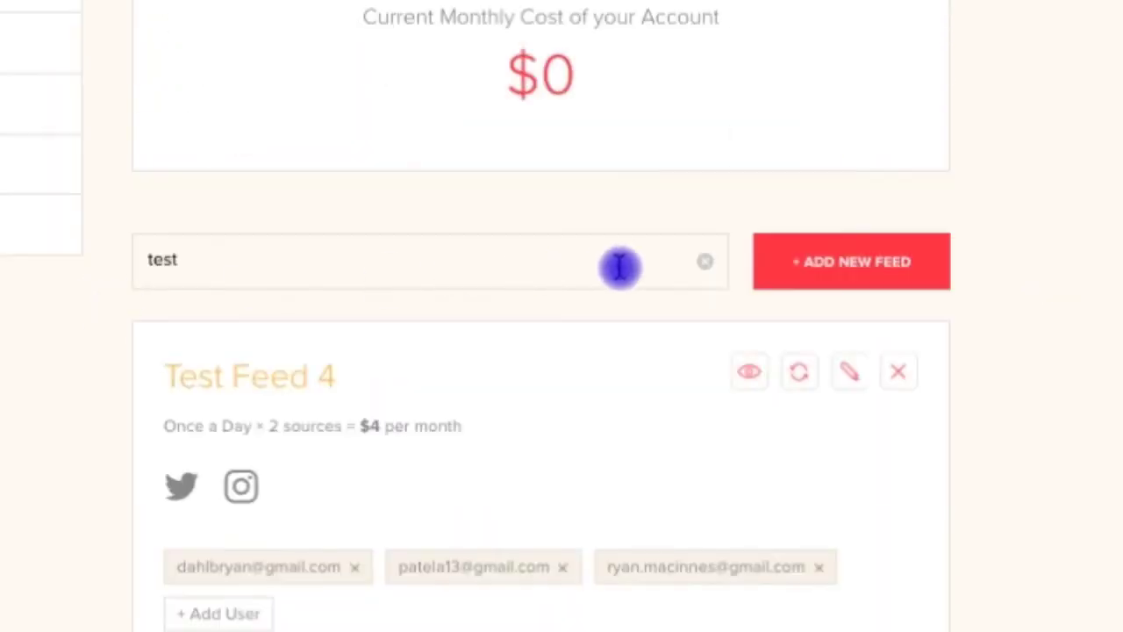
click(707, 264)
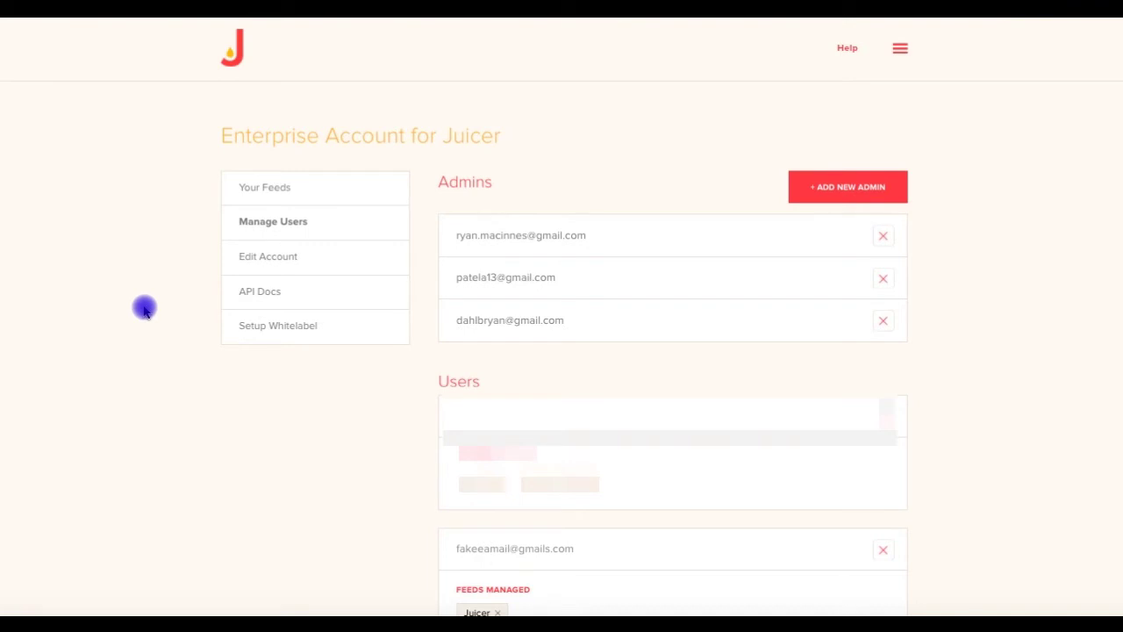
Step: Review the account's admins and users, and open the option to add a user to My Feed in the feeds overview
scroll(145, 309, down, 1)
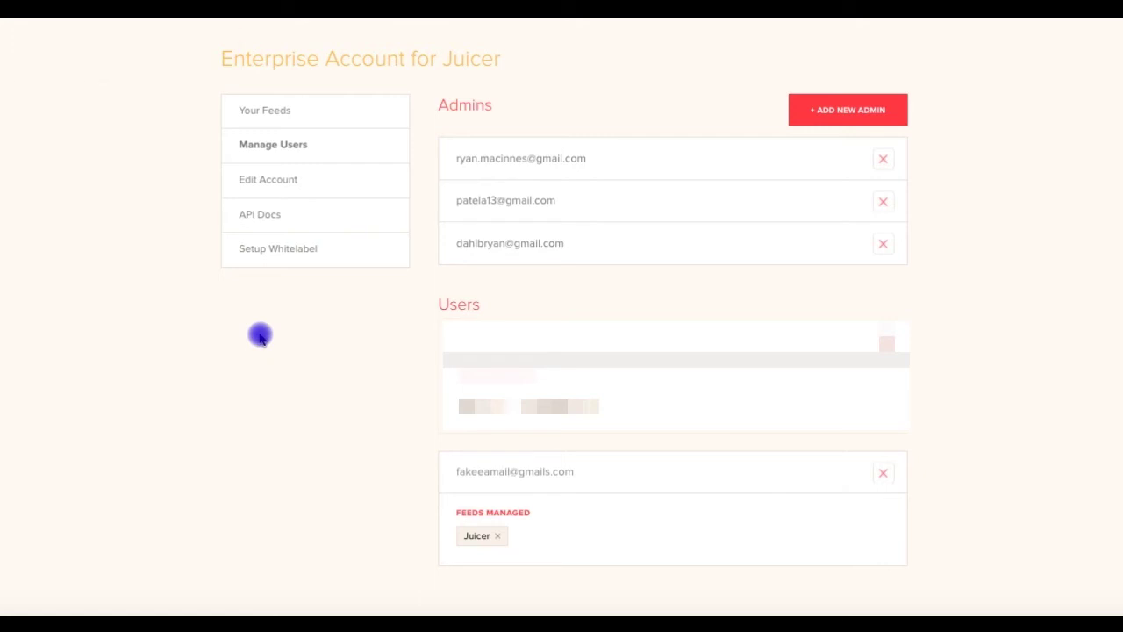
scroll(169, 318, up, 1)
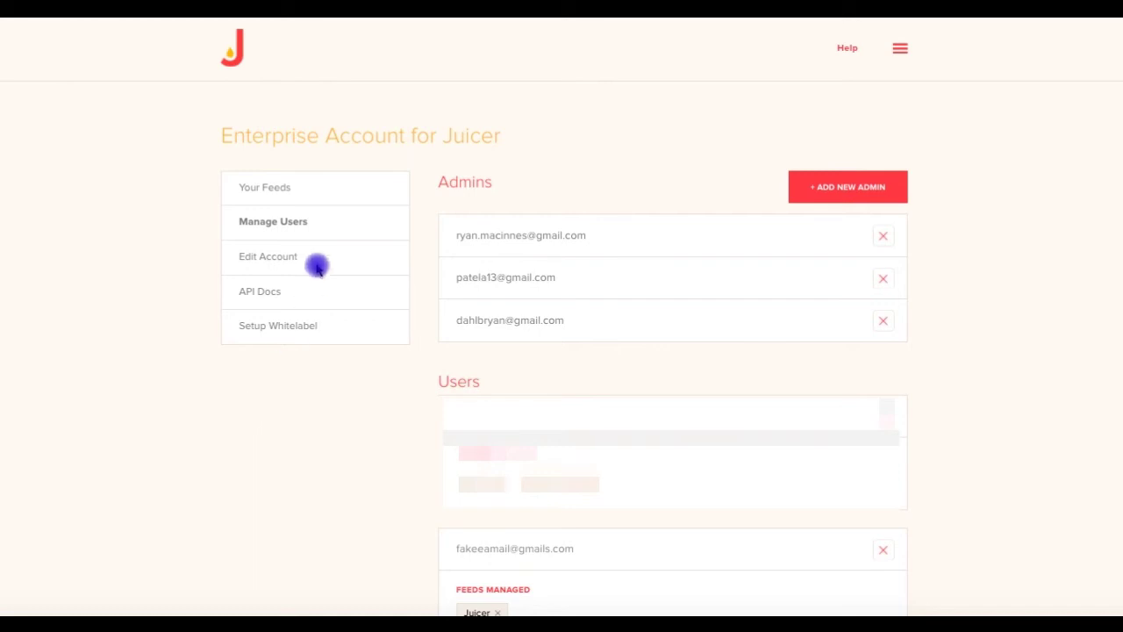
click(264, 189)
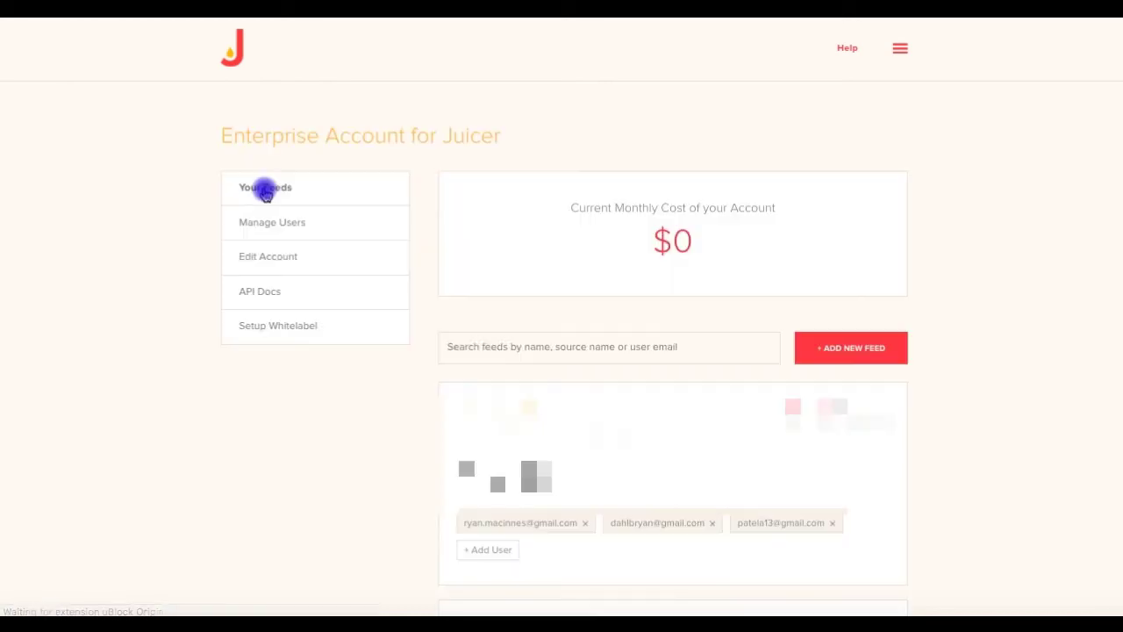
scroll(414, 461, down, 1)
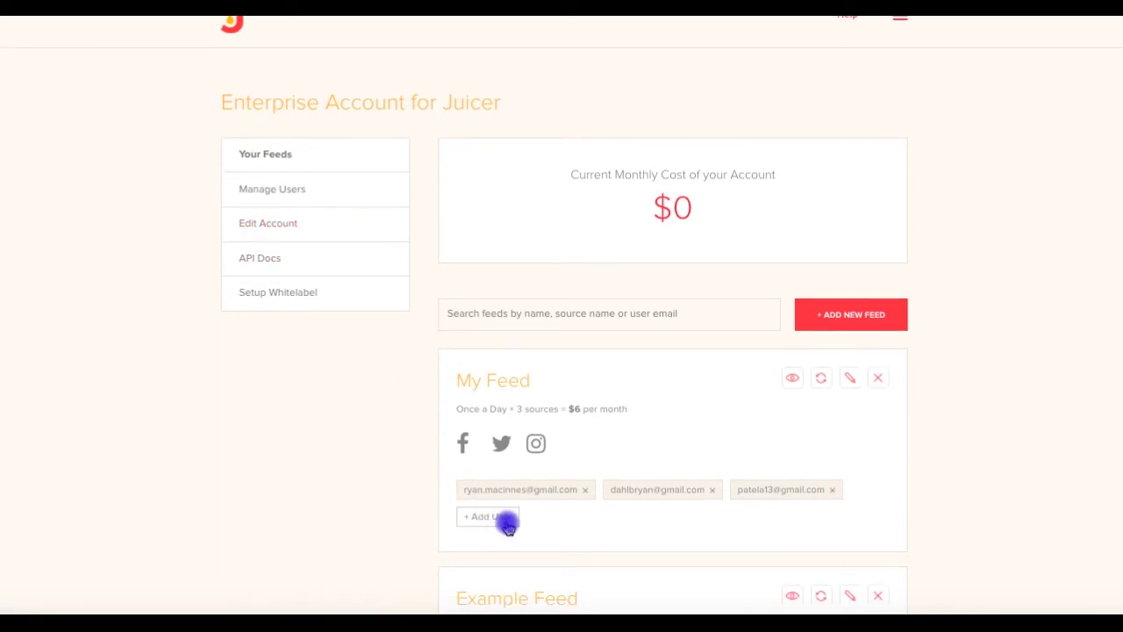
click(507, 523)
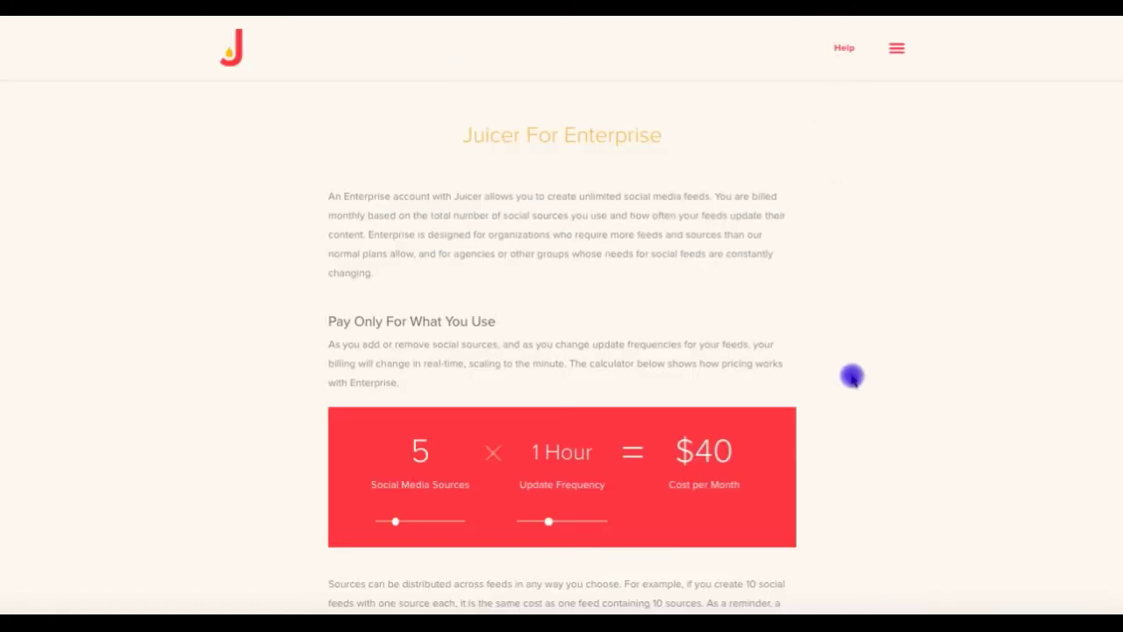
Step: Estimate the Enterprise monthly price for 8 social media sources updated every 10 minutes, and try a lower number of sources
scroll(840, 375, down, 3)
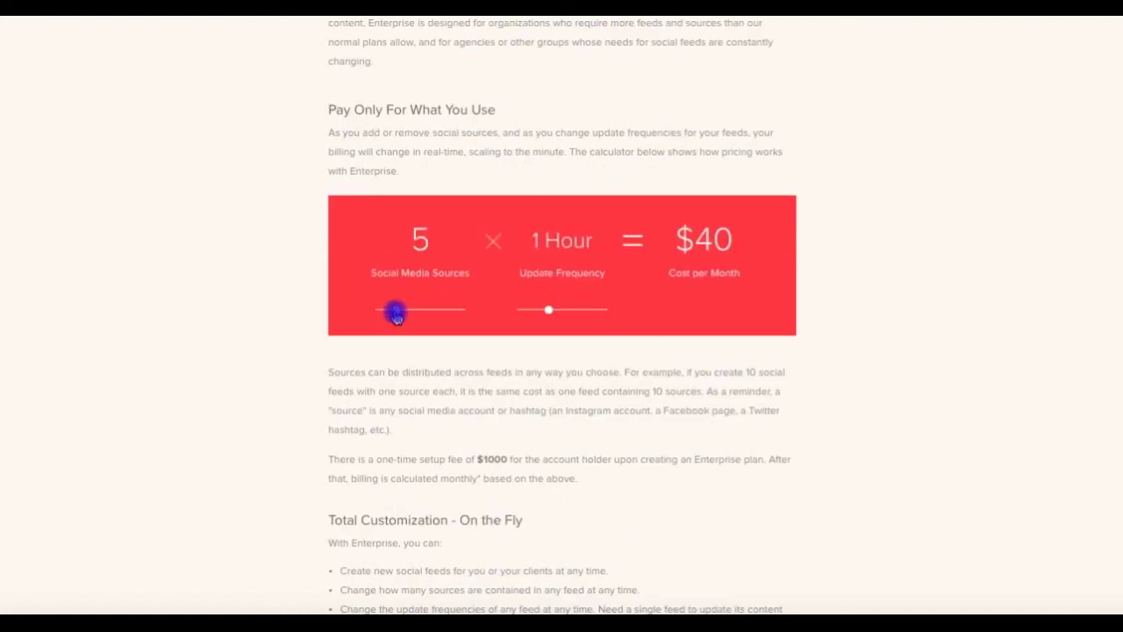
mouse_move(396, 316)
mouse_down()
mouse_move(427, 312)
mouse_move(409, 316)
mouse_up()
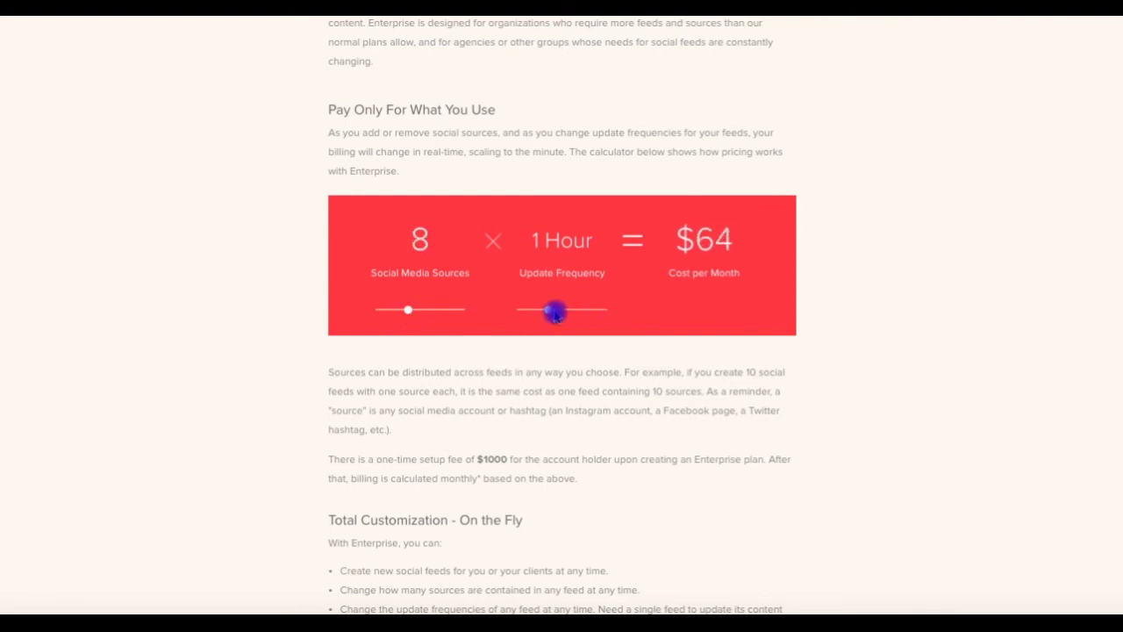
drag(549, 311, 575, 311)
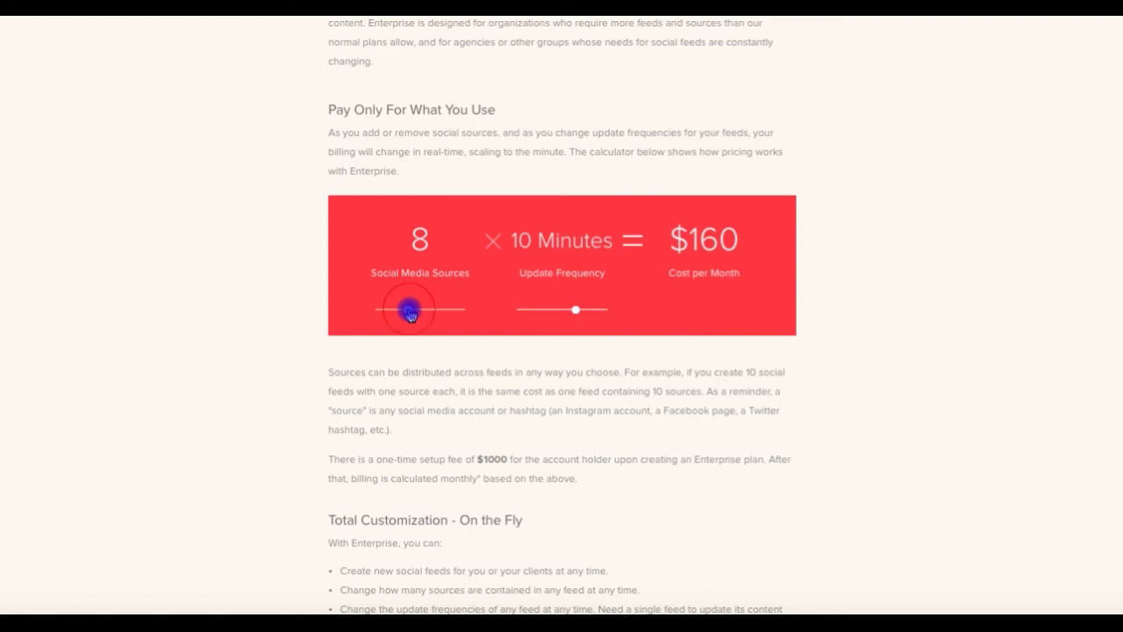
drag(410, 314, 359, 313)
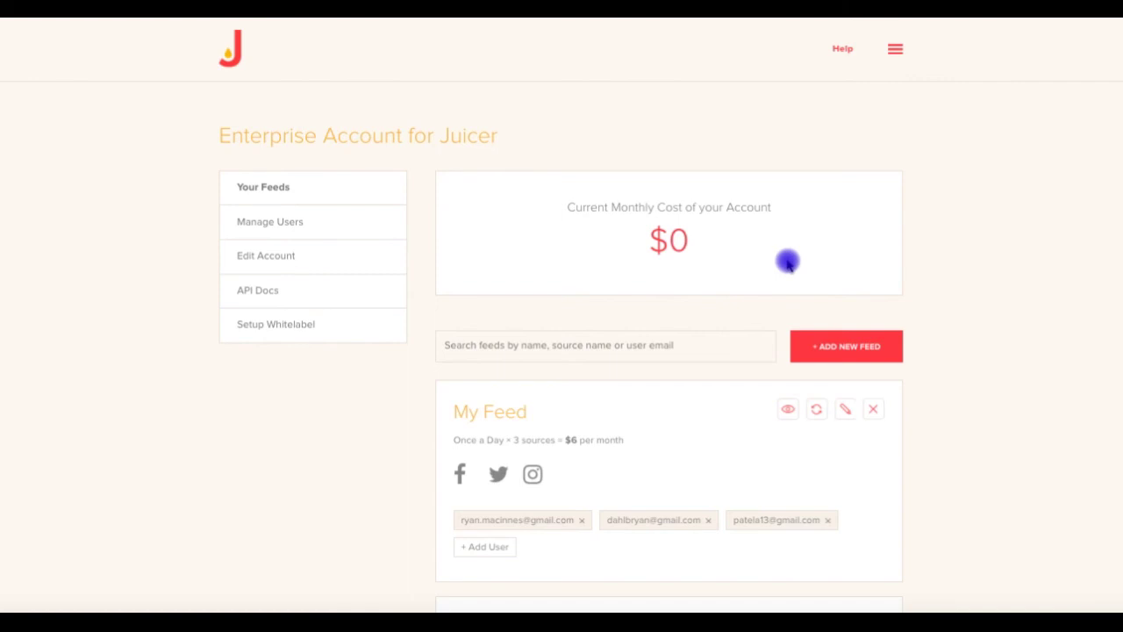
Step: Open the Juicer feed from the account's feed list and view its Feed Design settings
scroll(772, 281, down, 3)
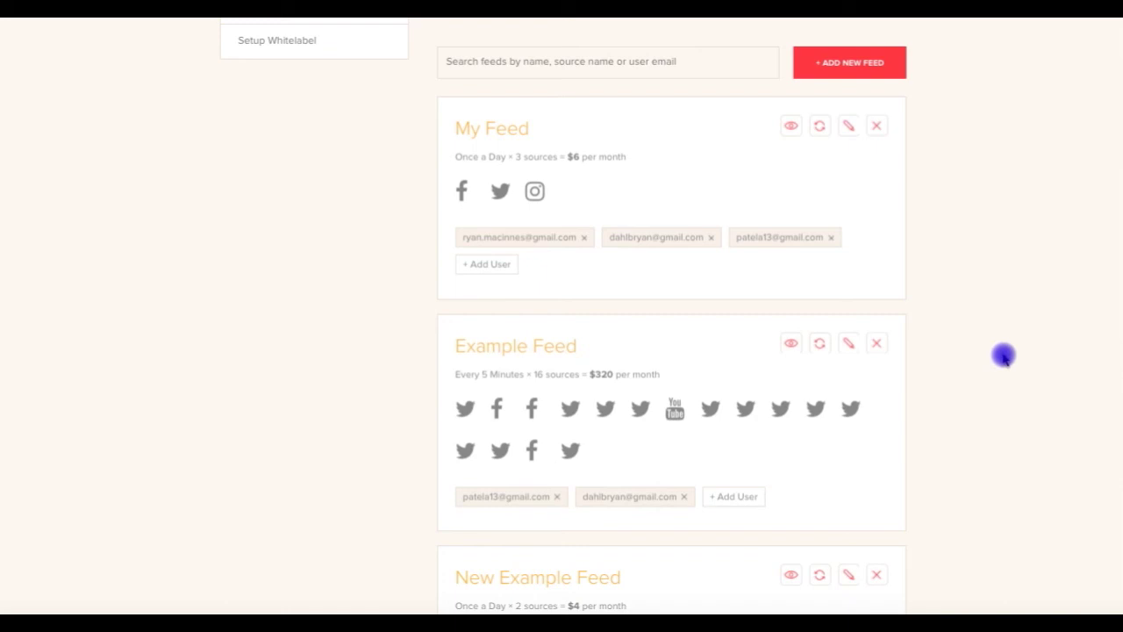
scroll(361, 271, down, 1)
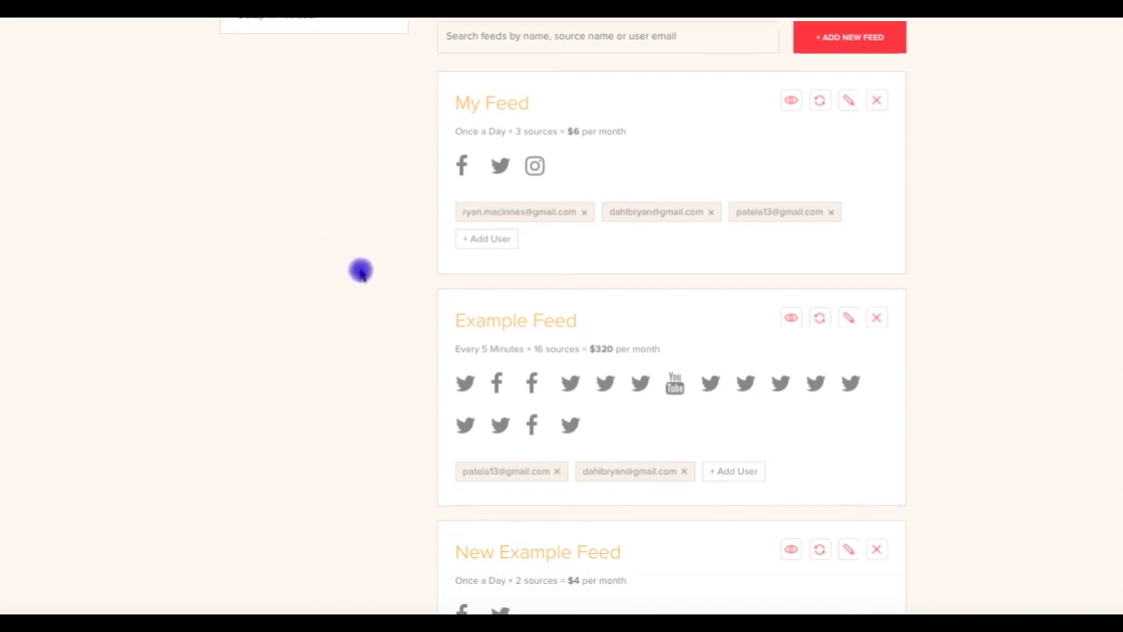
scroll(413, 274, down, 1)
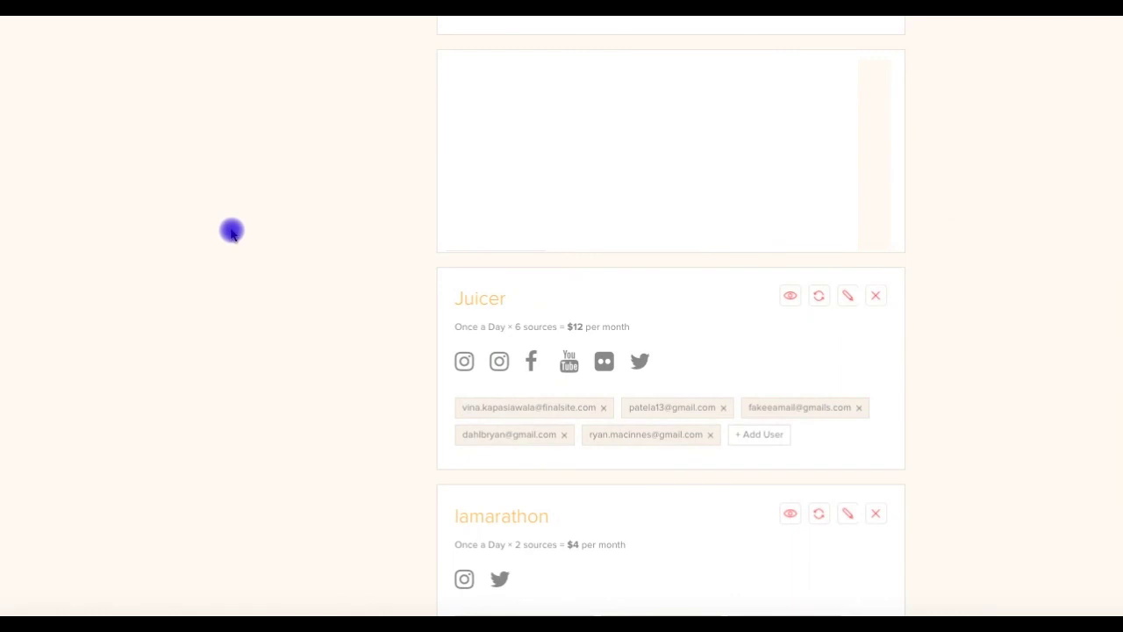
click(463, 296)
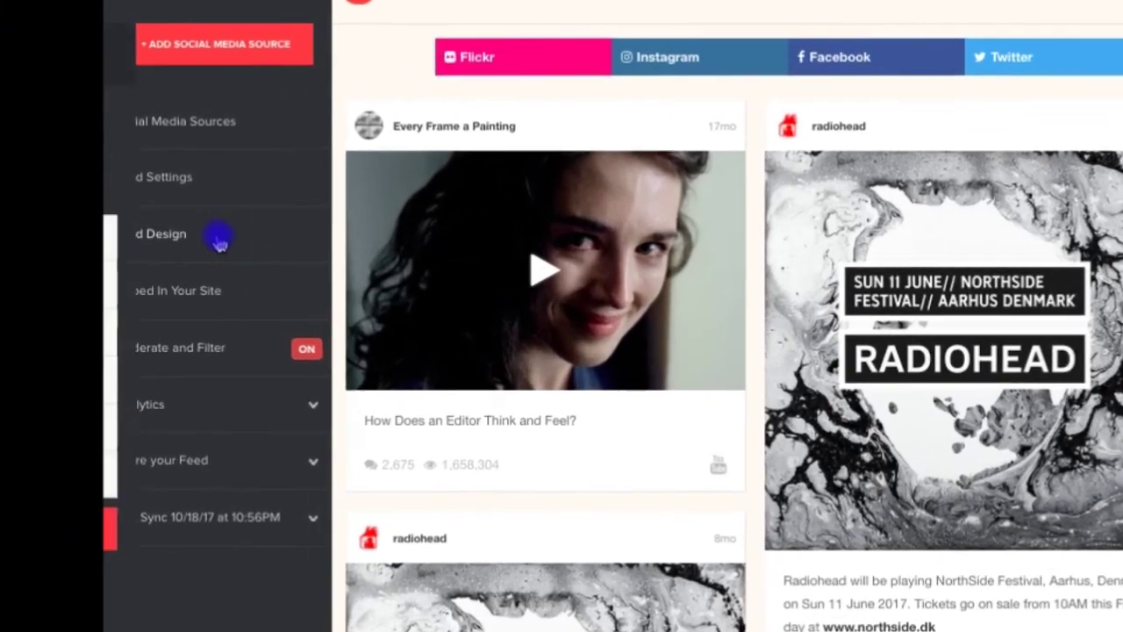
click(62, 237)
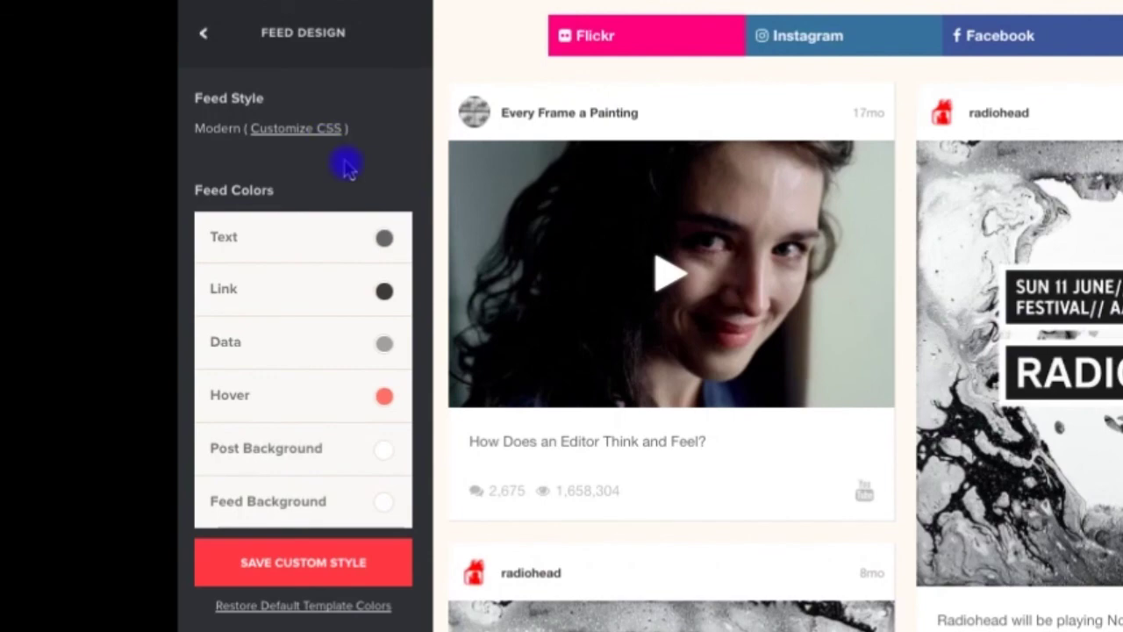
click(205, 39)
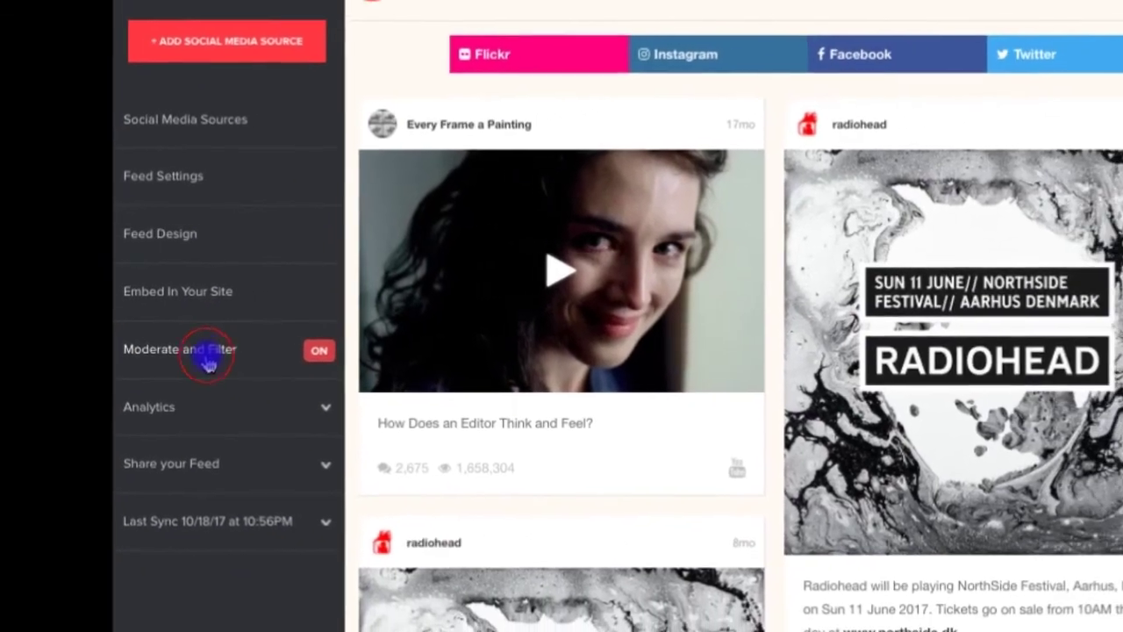
Step: Show the Juicer feed's moderated posts and reveal the moderation options on the first post
click(204, 359)
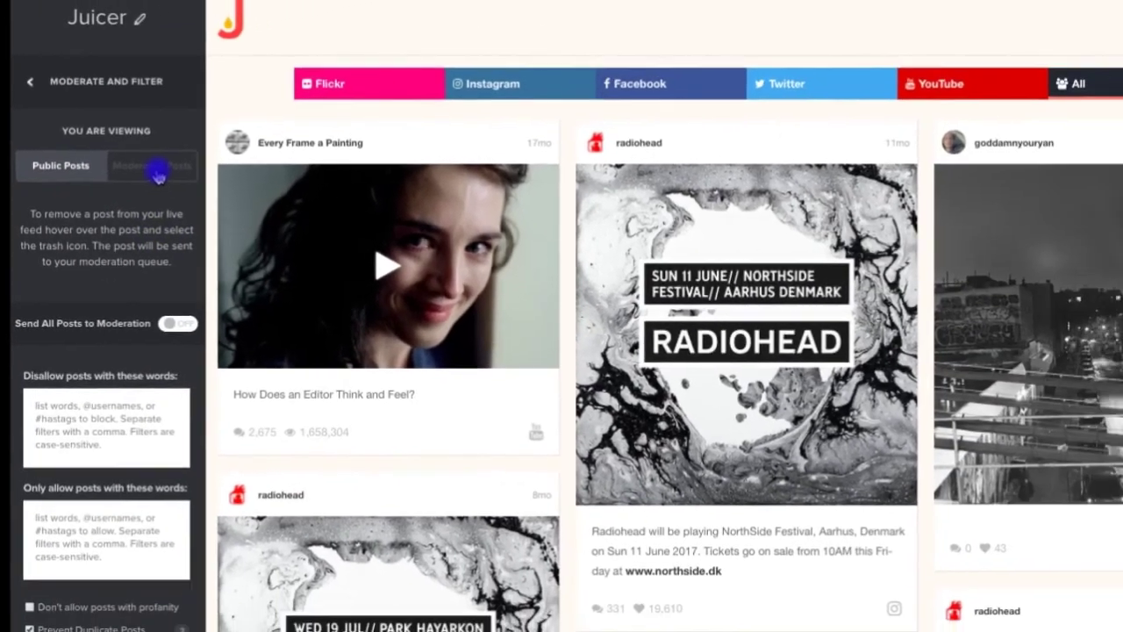
click(156, 174)
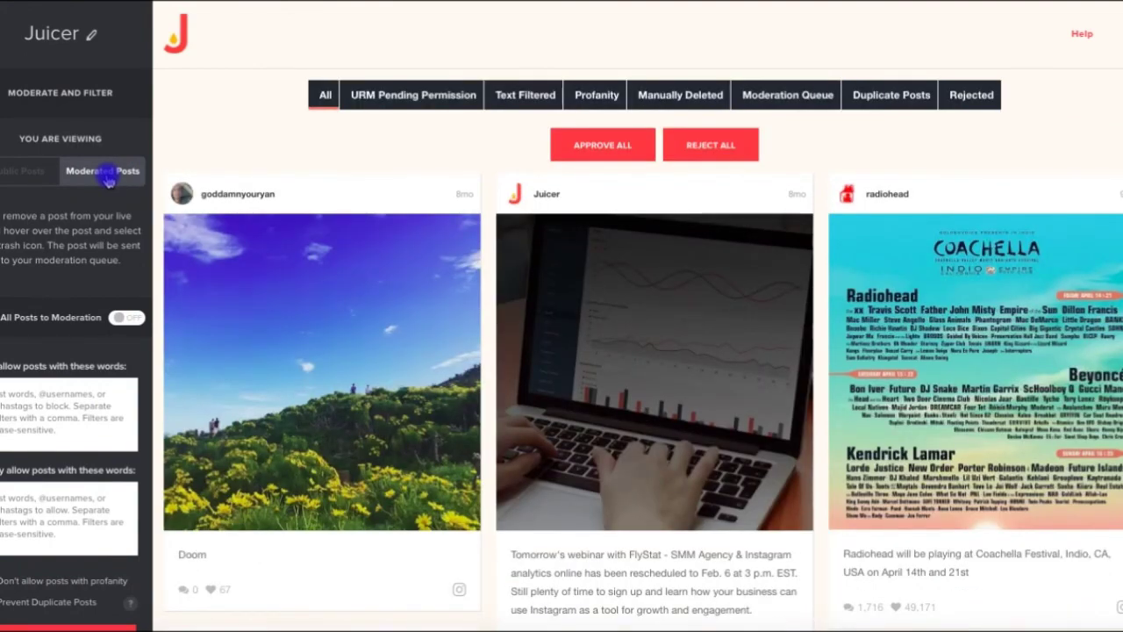
mouse_move(197, 222)
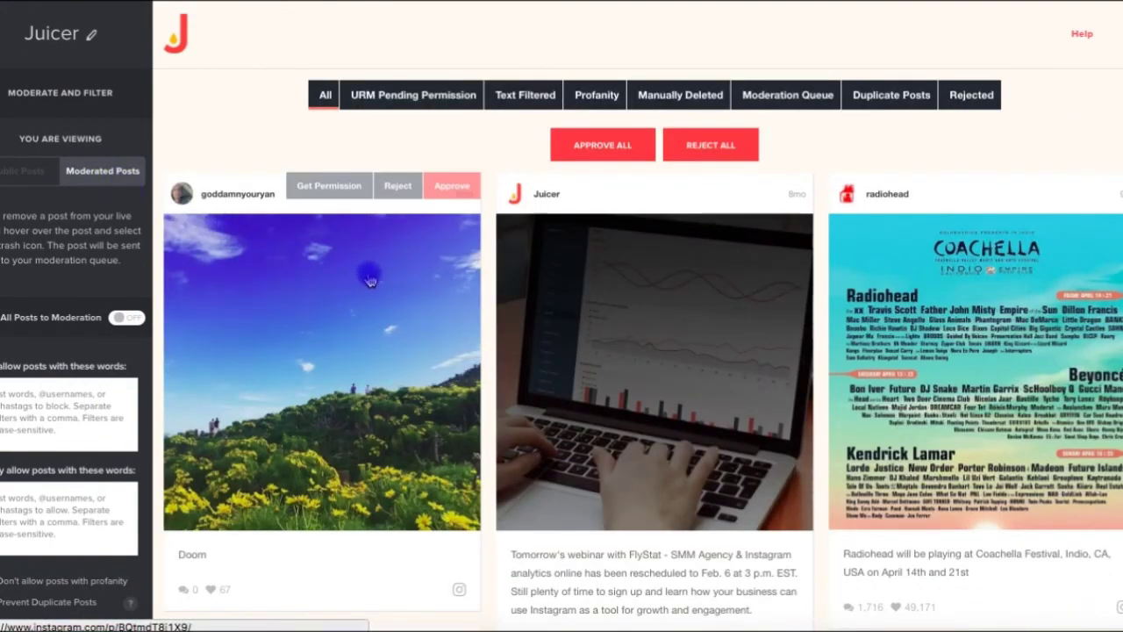